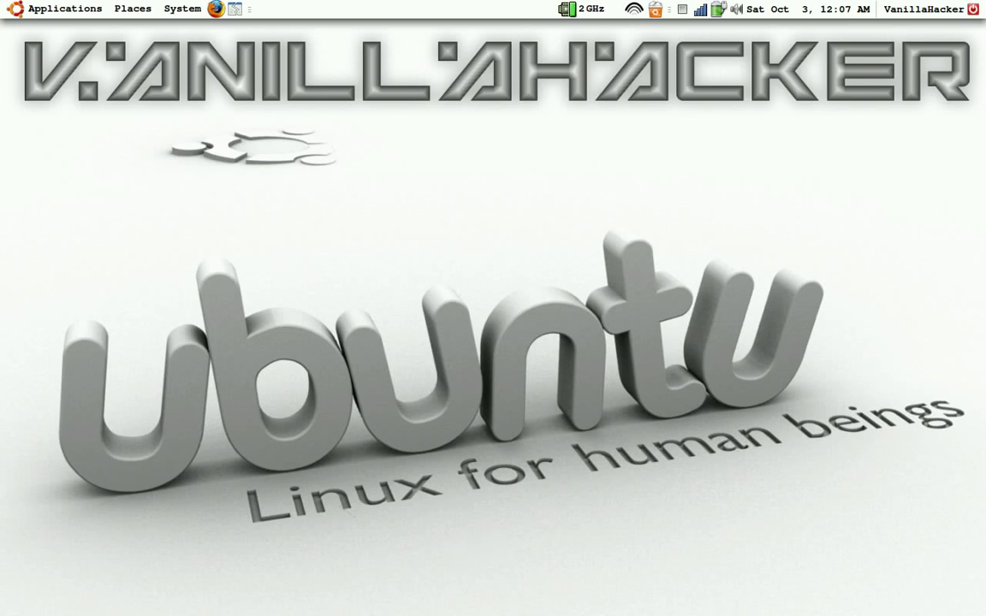
Browse the Wine, Programming and System Tools submenus under Applications, then move to the Places menu
click(44, 10)
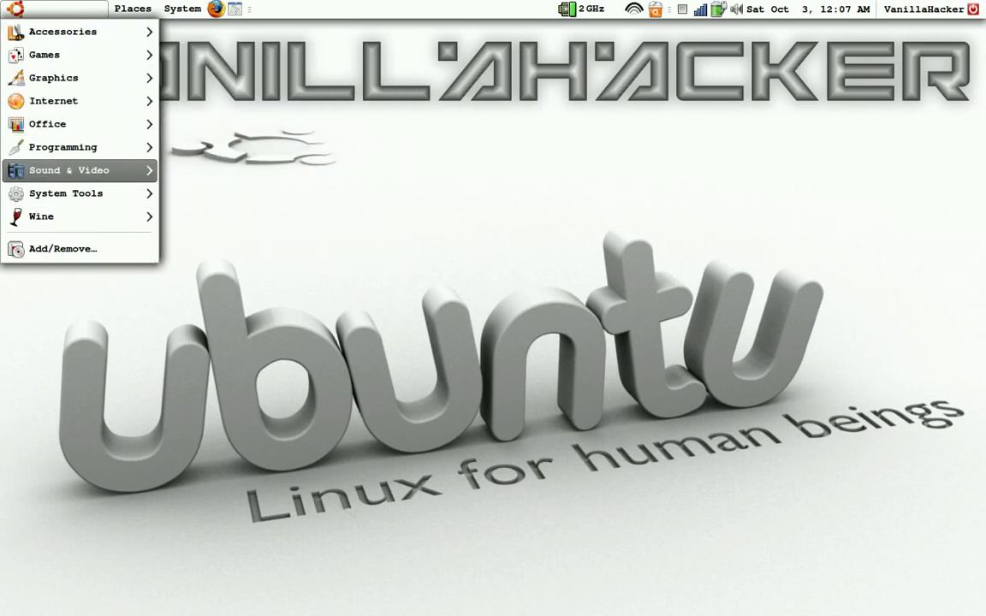
mouse_move(51, 224)
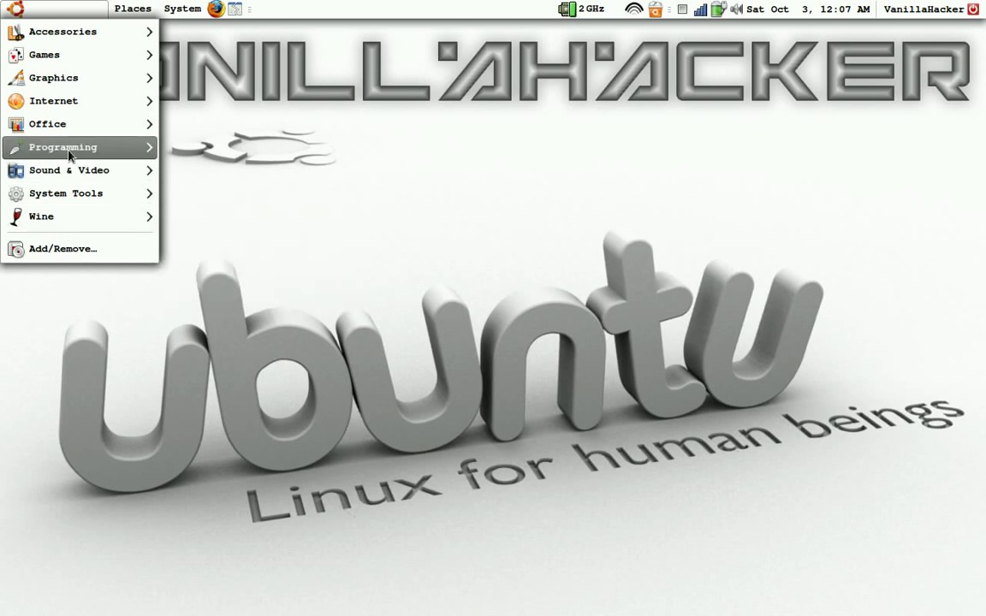
mouse_move(72, 204)
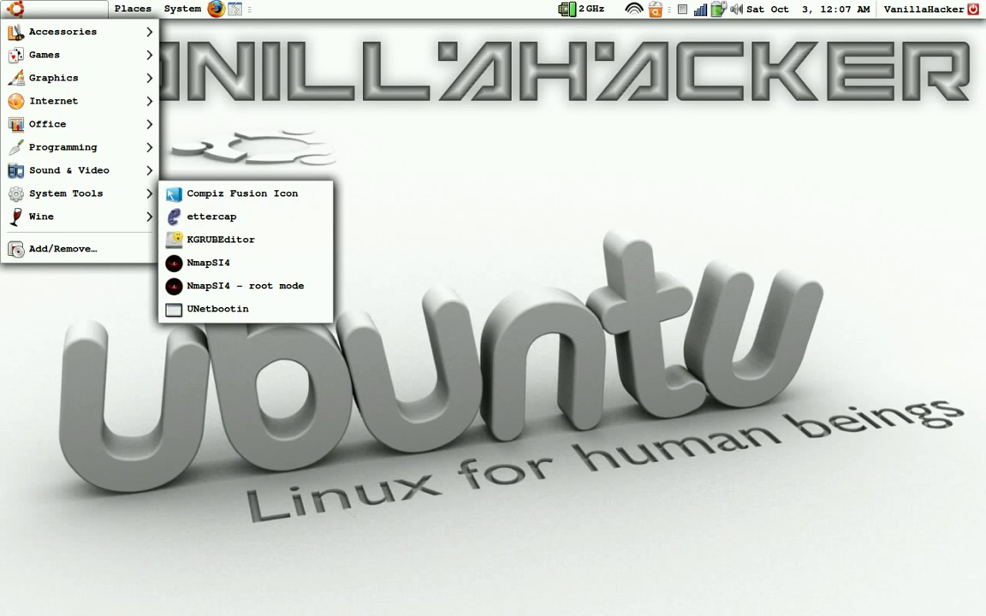
mouse_move(149, 16)
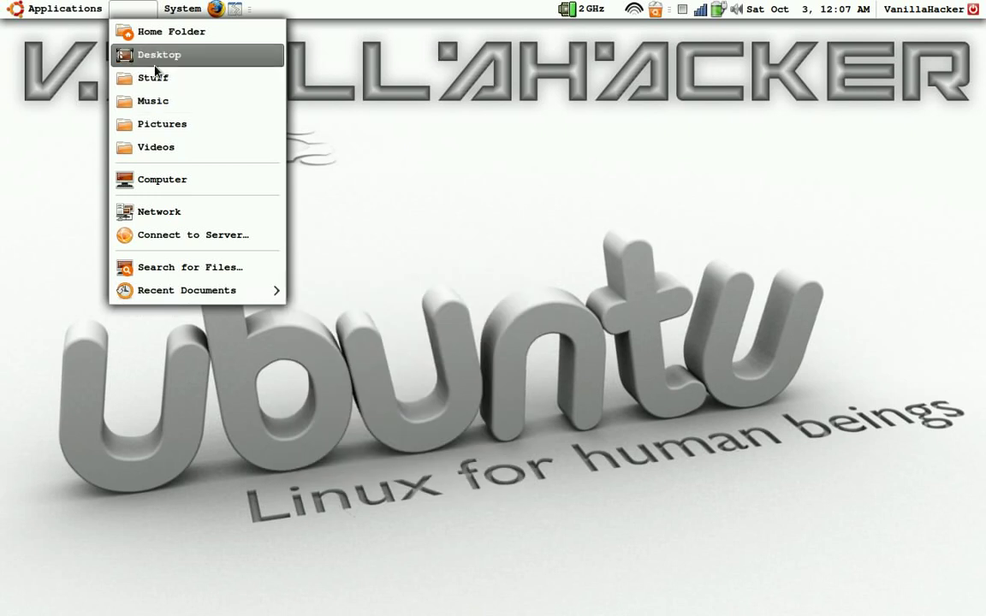
Open Computer from the Places menu to view the CD-RW/DVD-ROM Drive and Filesystem
click(166, 186)
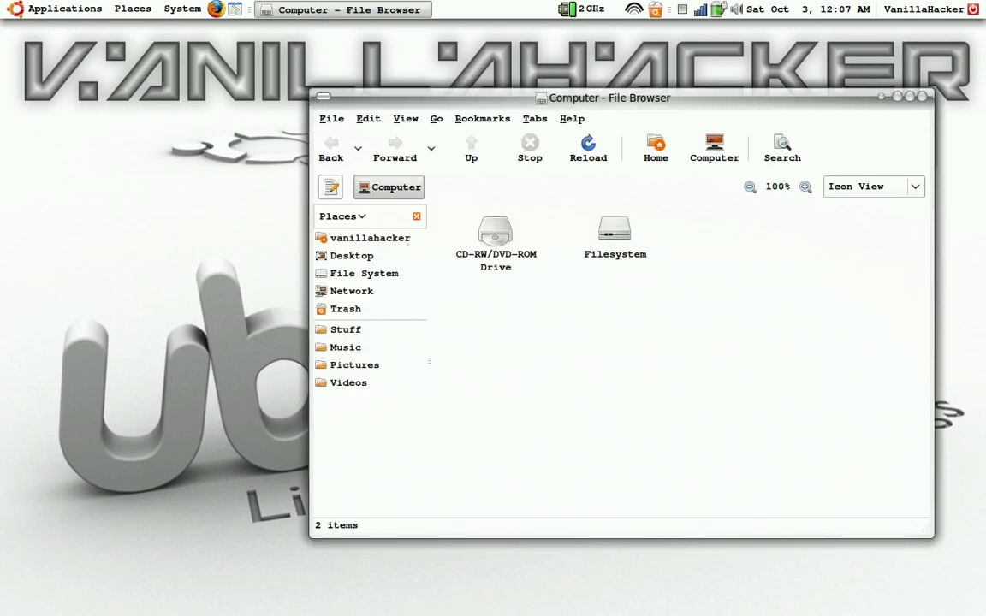
Drill down from Filesystem into usr and then share, scrolling through the share folder
double_click(616, 232)
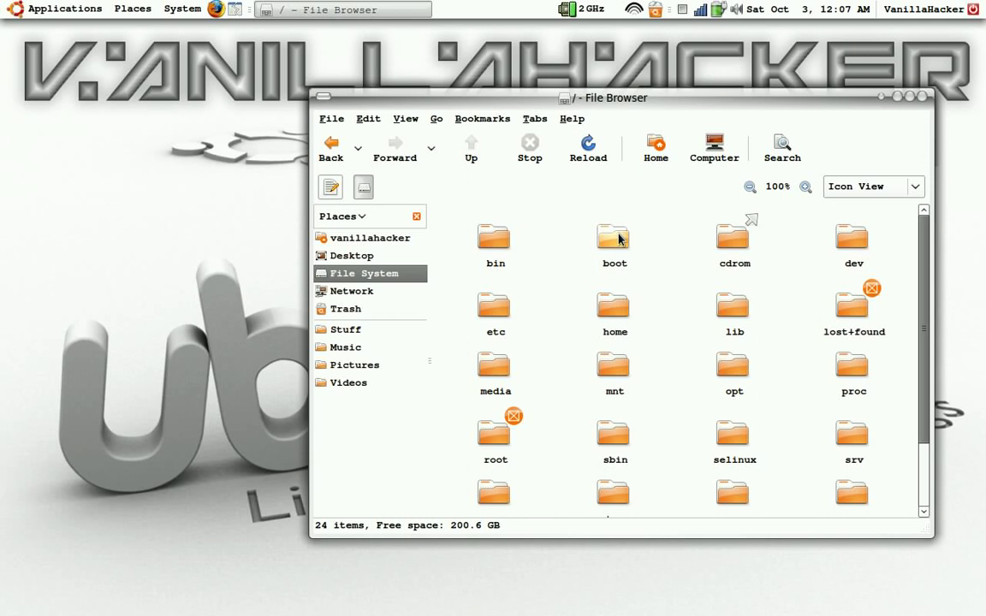
scroll(579, 285, down, 2)
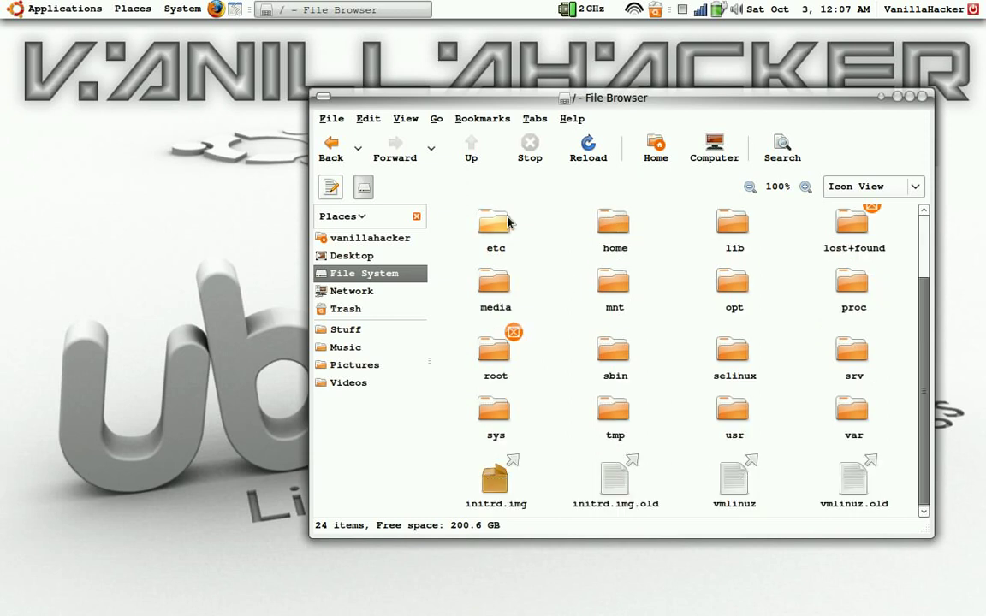
double_click(729, 417)
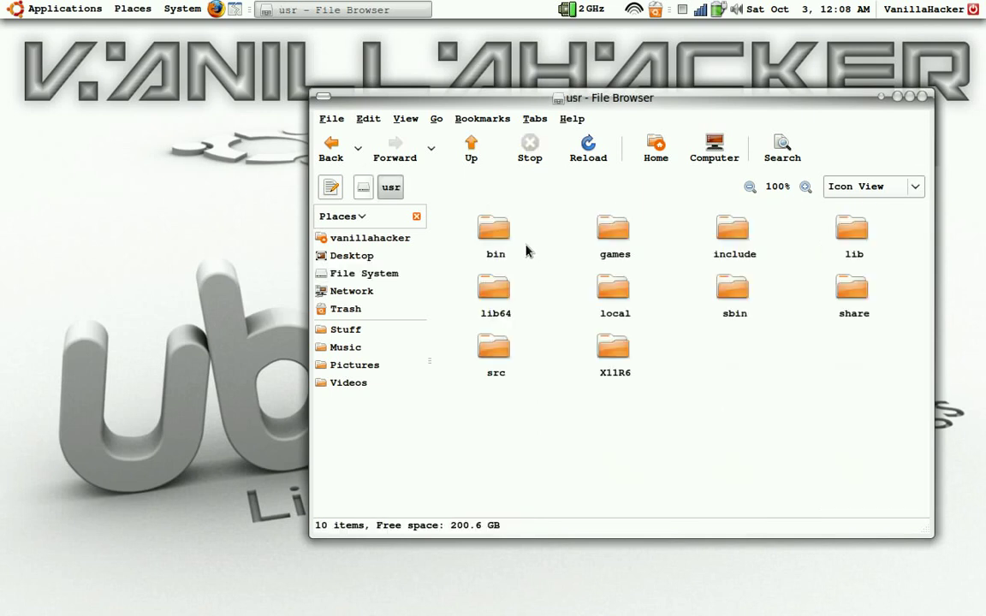
double_click(827, 298)
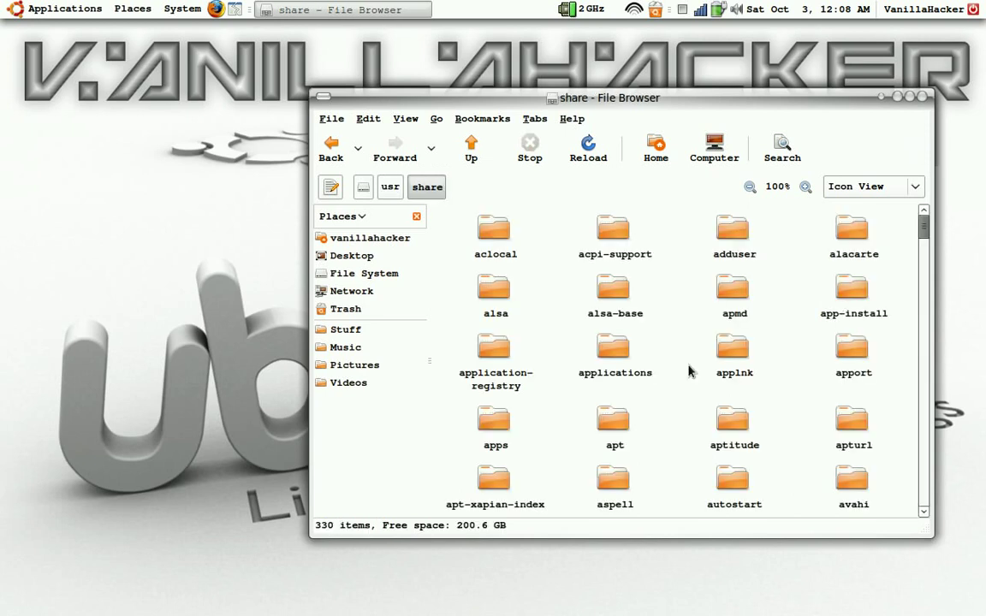
scroll(748, 319, down, 10)
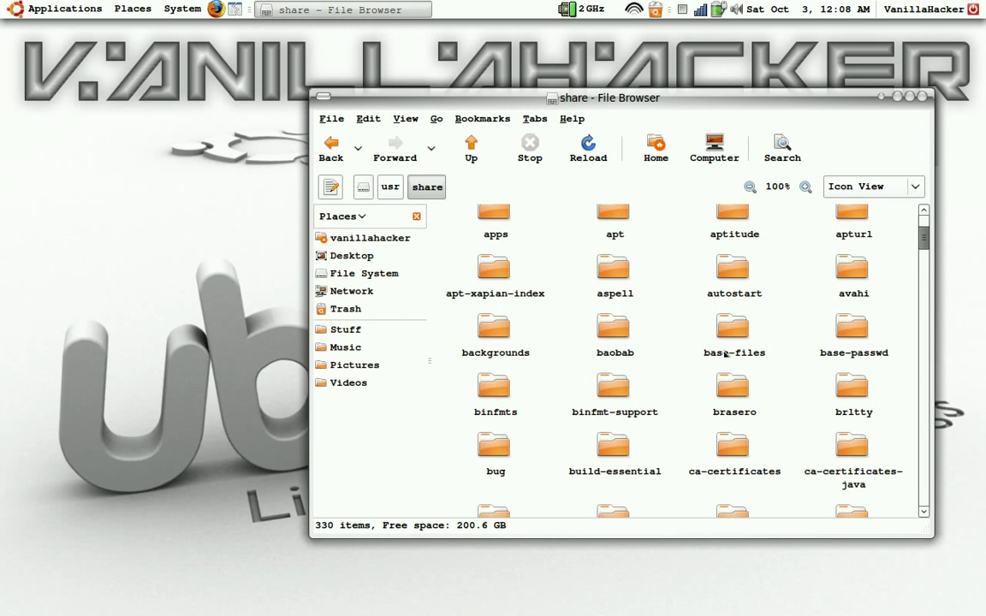
scroll(732, 390, down, 3)
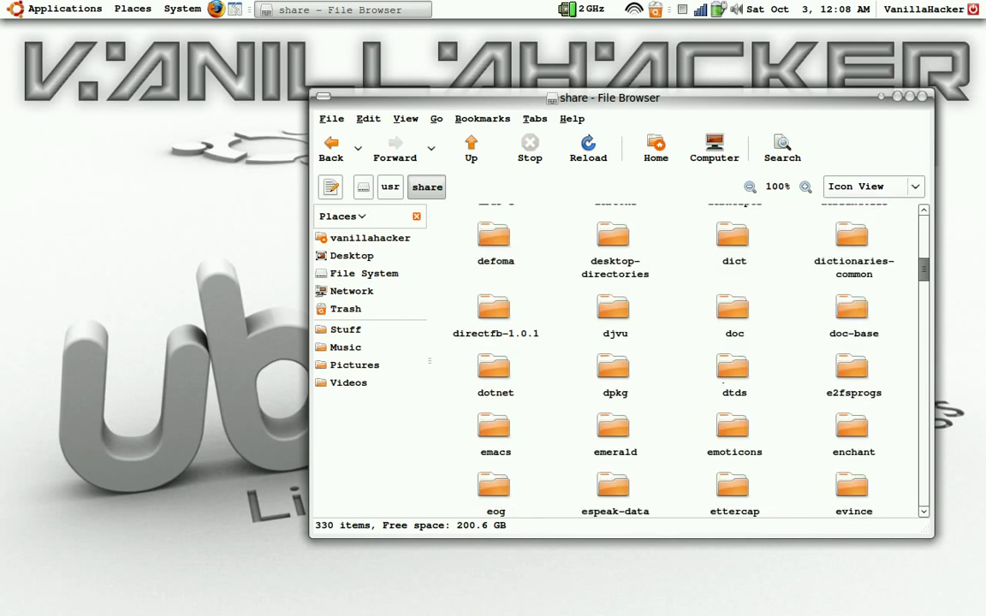
Go back three levels to the Computer view and close the file browser
click(333, 152)
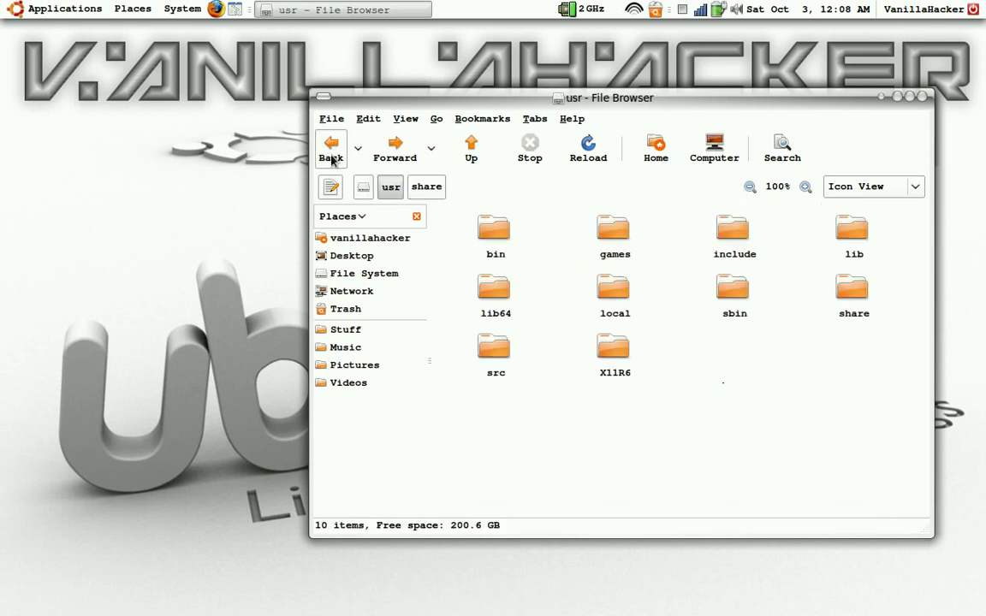
click(336, 151)
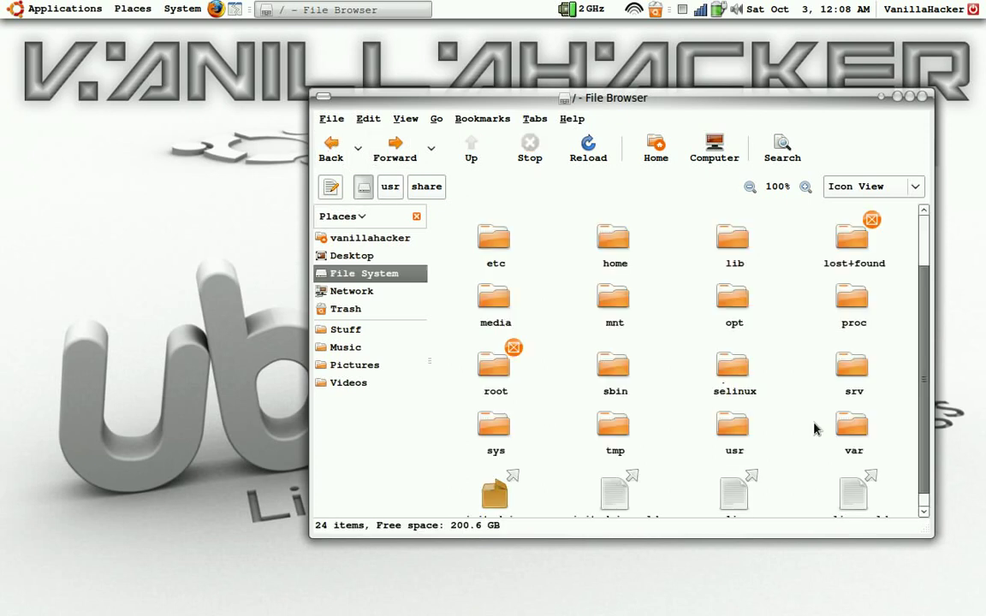
scroll(587, 419, up, 2)
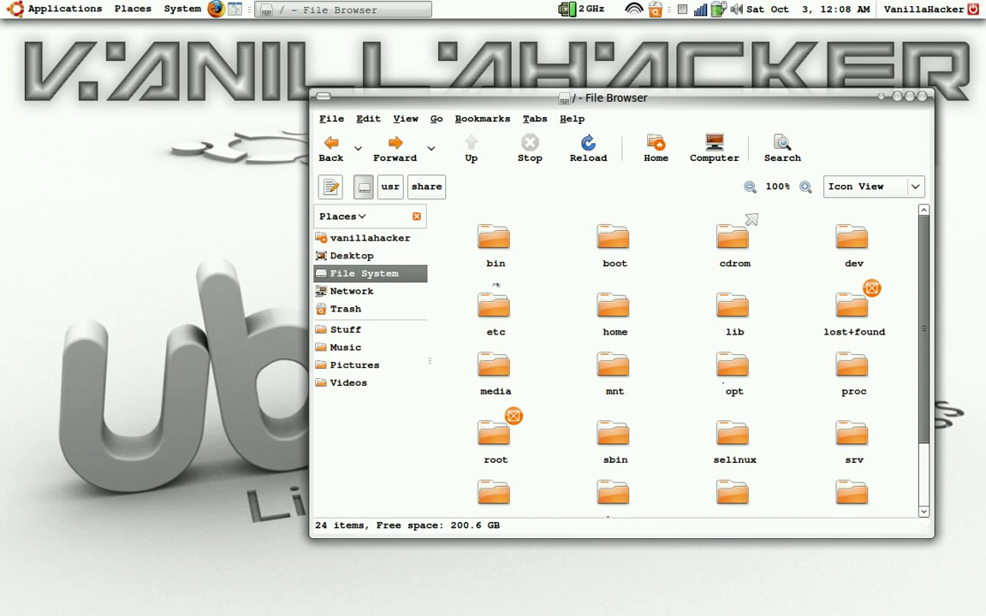
click(324, 147)
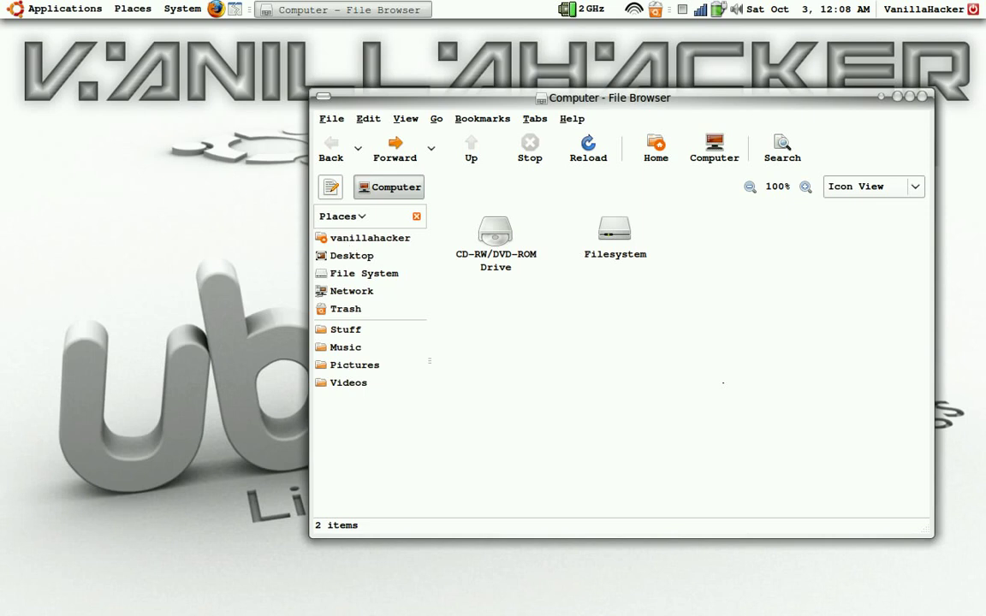
click(923, 103)
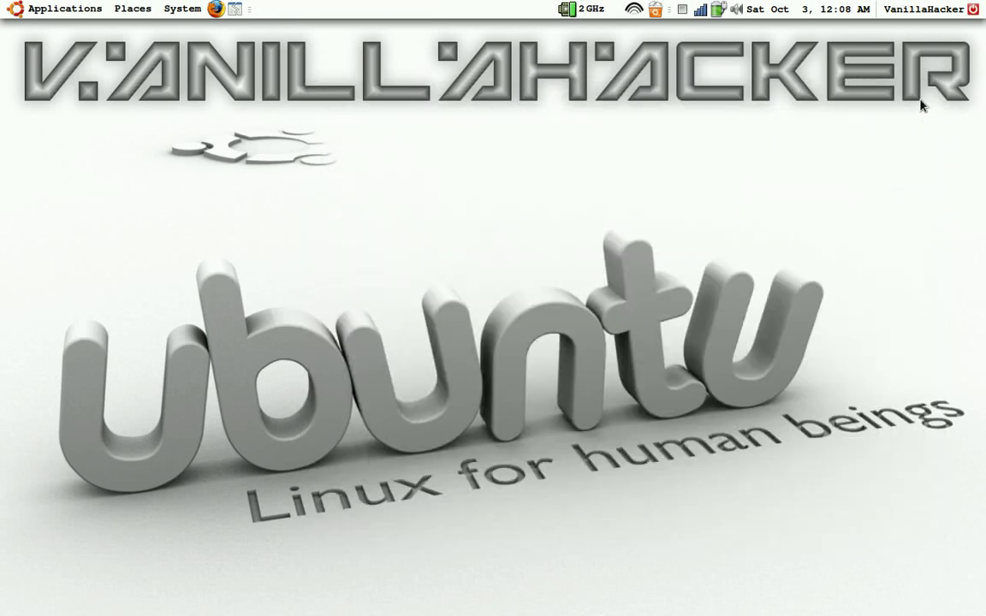
click(97, 12)
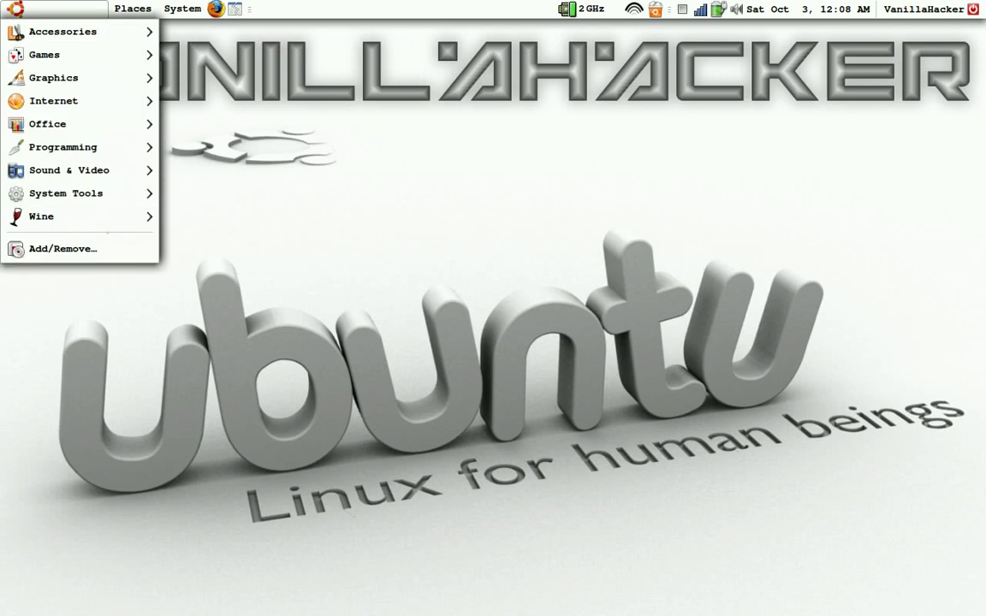
click(66, 247)
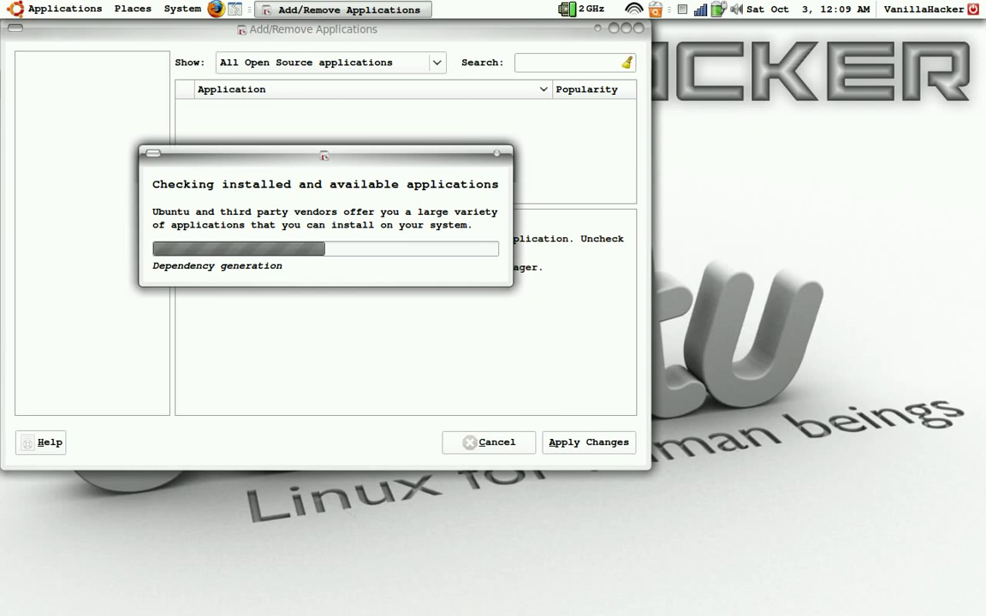
click(537, 61)
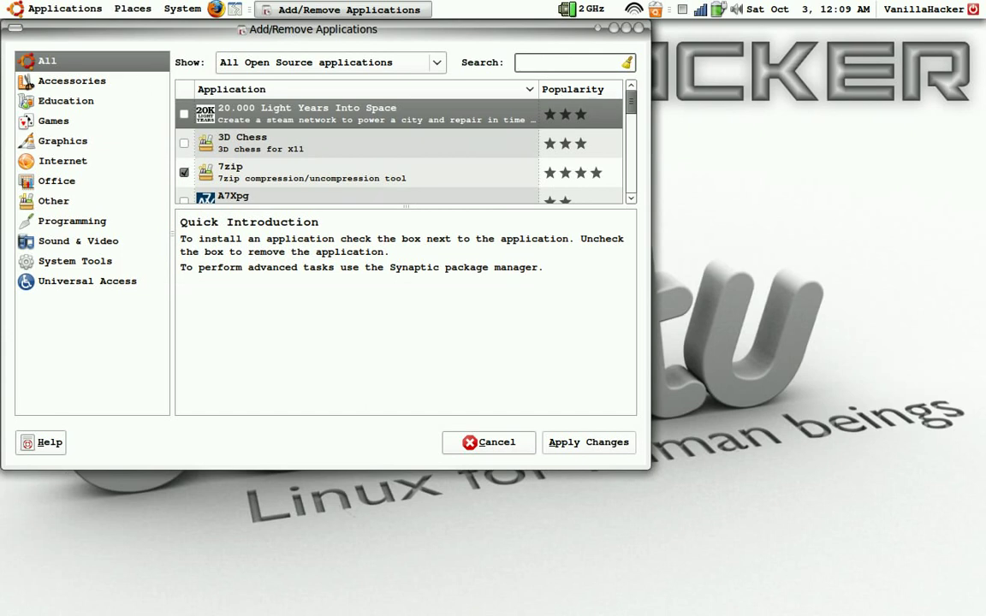
click(479, 443)
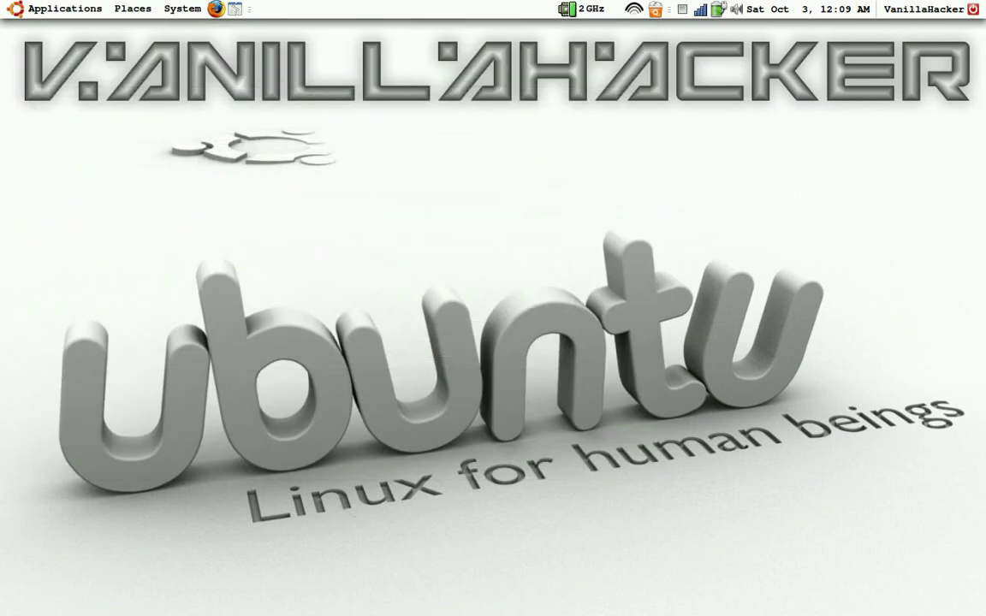
click(172, 10)
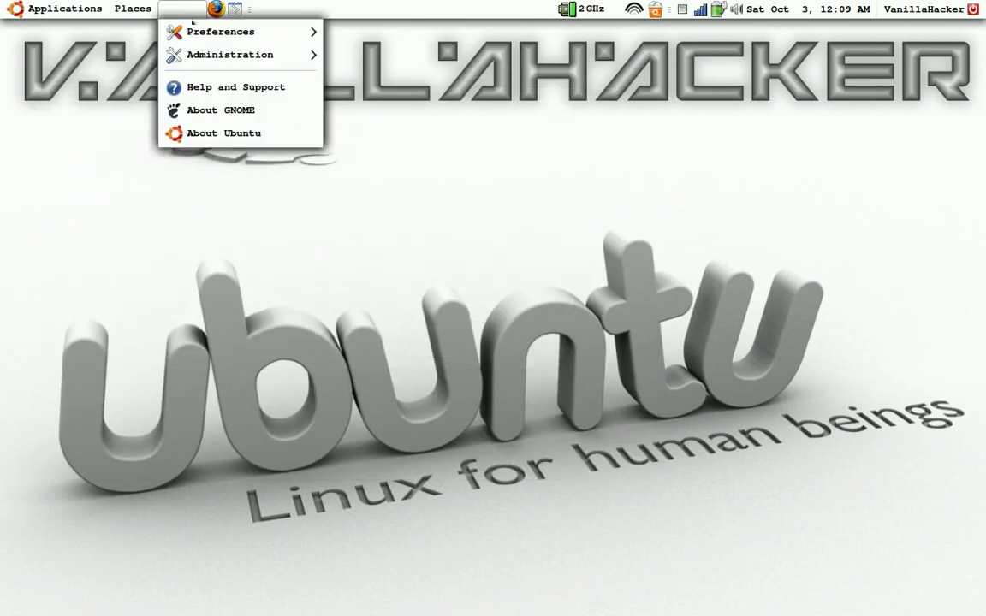
mouse_move(197, 32)
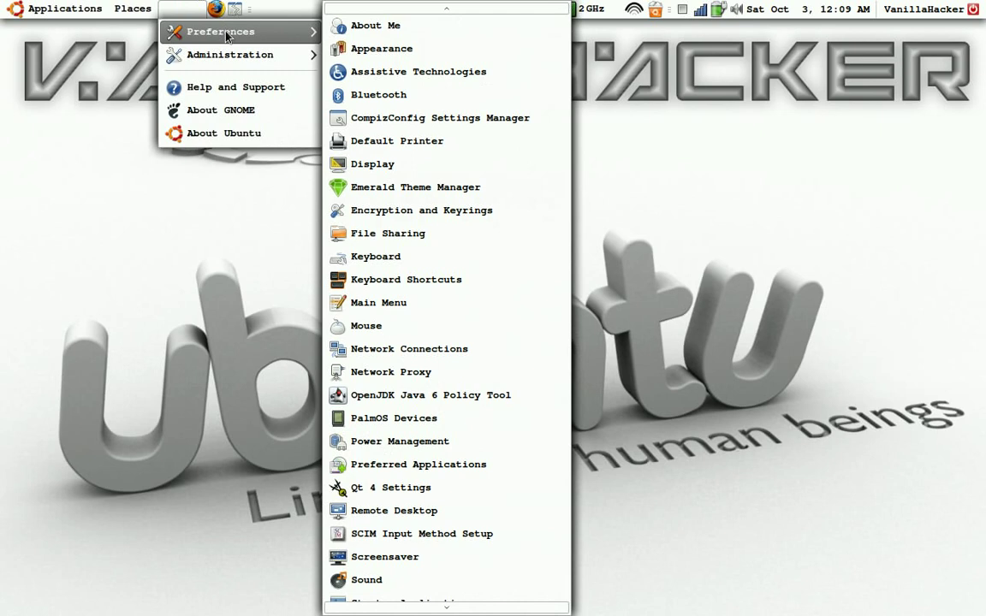
click(387, 236)
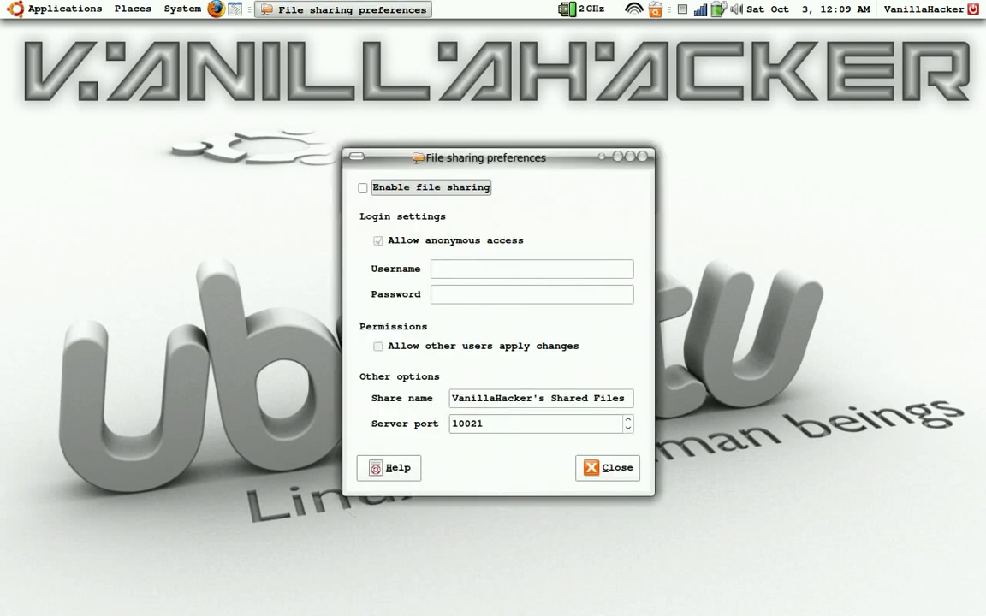
click(605, 472)
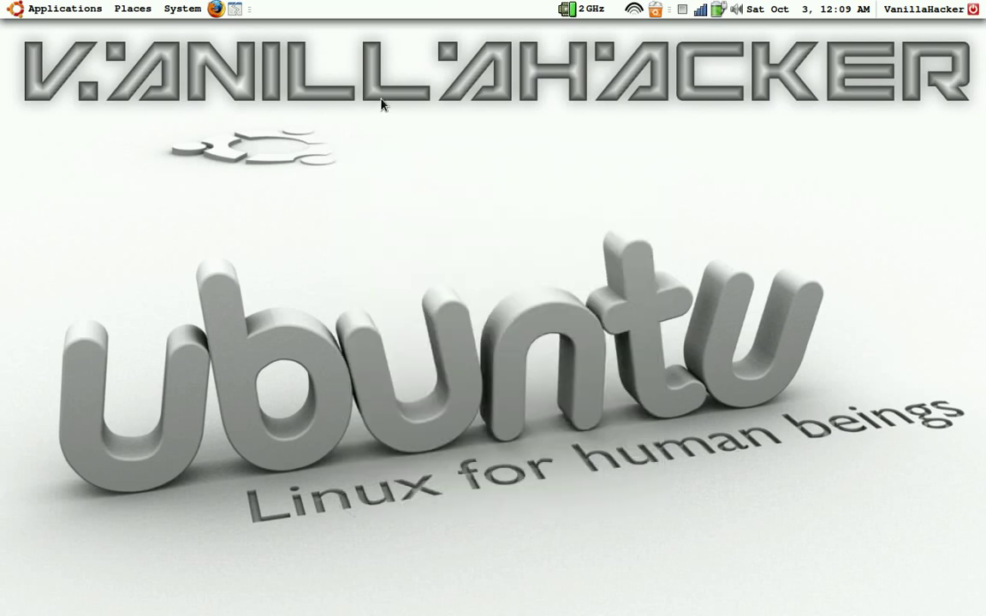
click(129, 12)
click(154, 211)
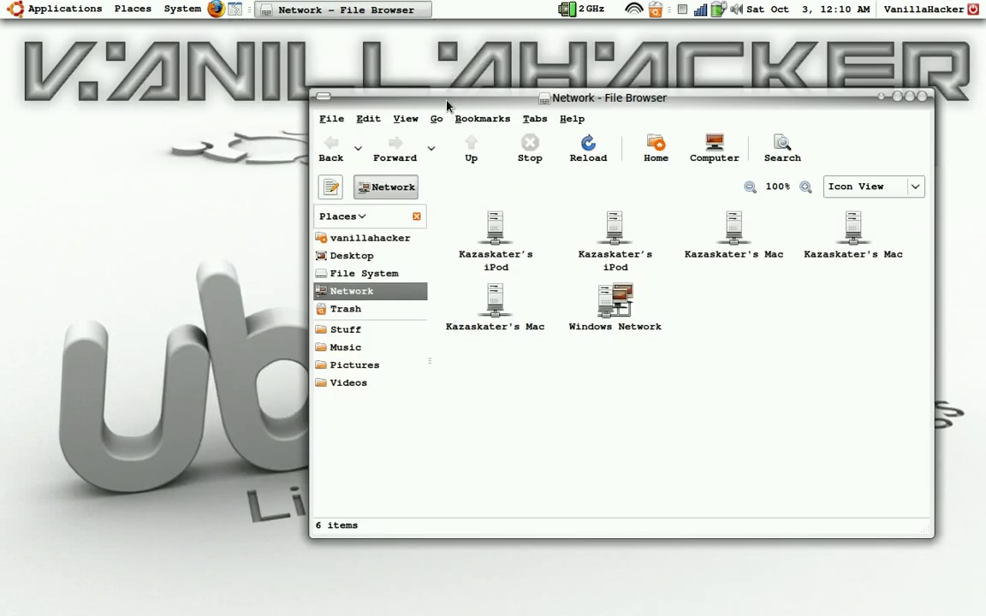
click(401, 89)
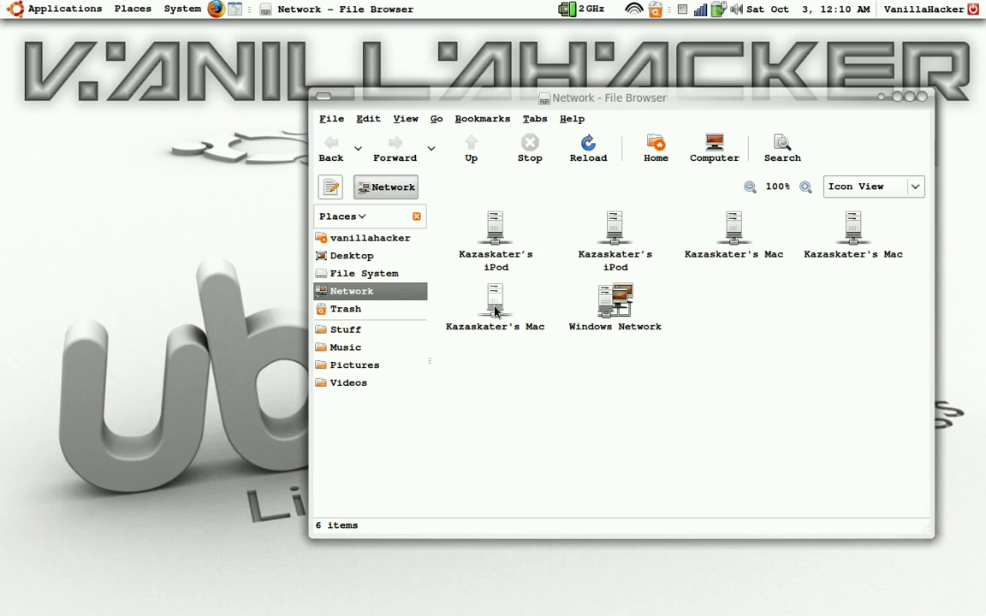
click(616, 310)
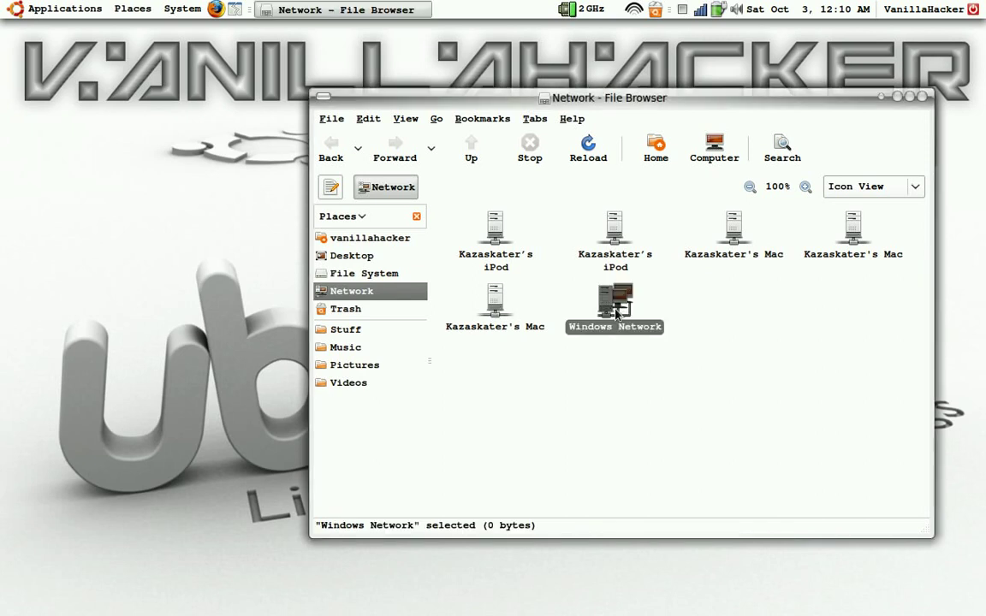
double_click(616, 310)
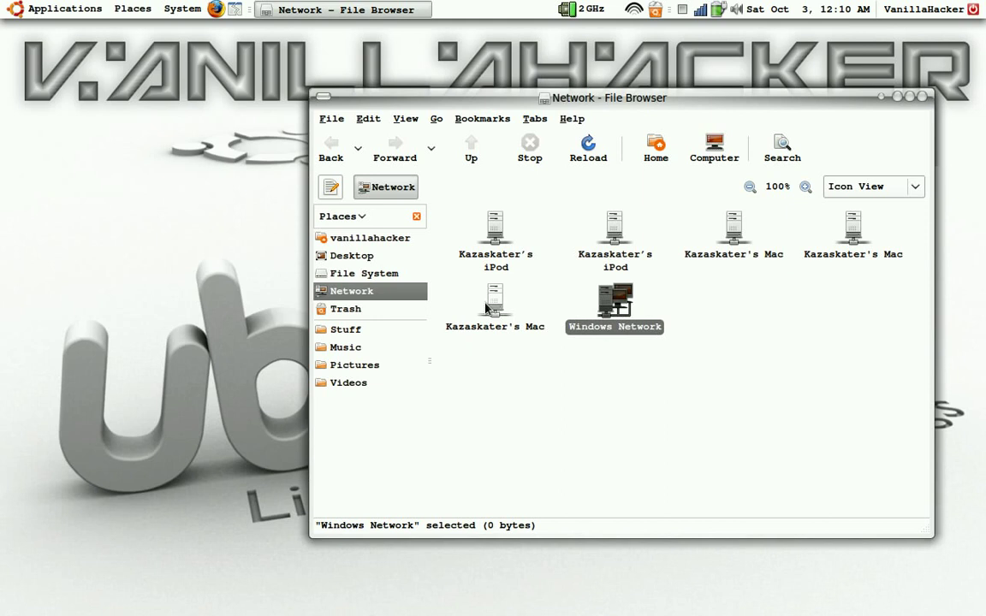
click(608, 335)
click(921, 97)
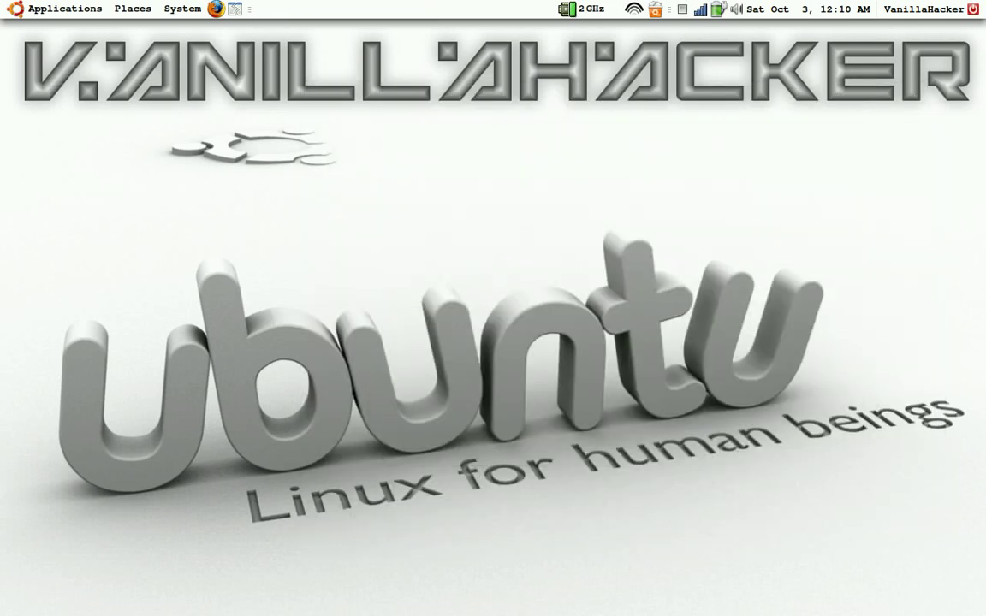
Launch Network Tools from the System menu's Administration submenu
click(132, 10)
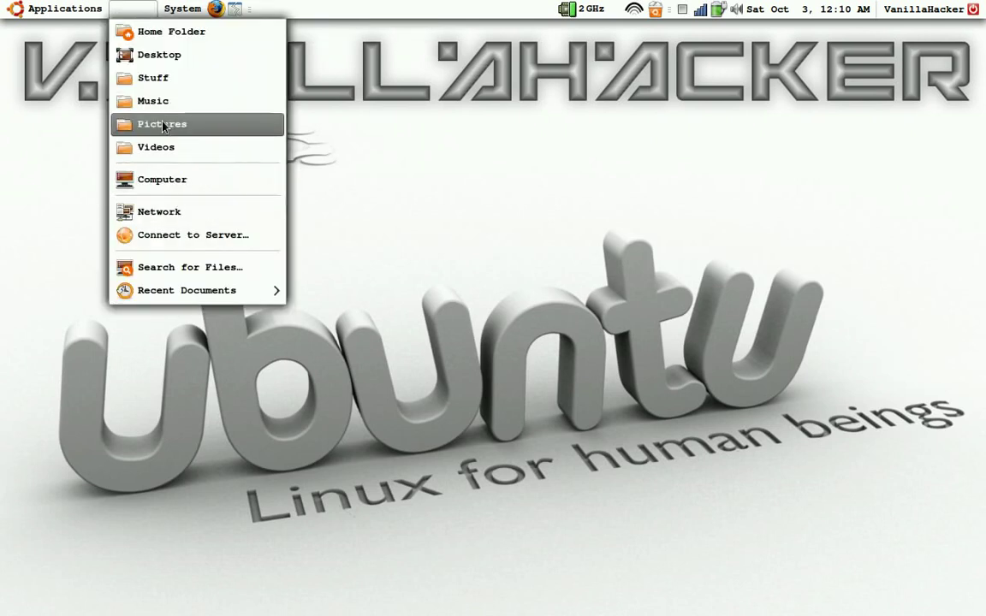
click(171, 9)
click(171, 9)
mouse_move(194, 63)
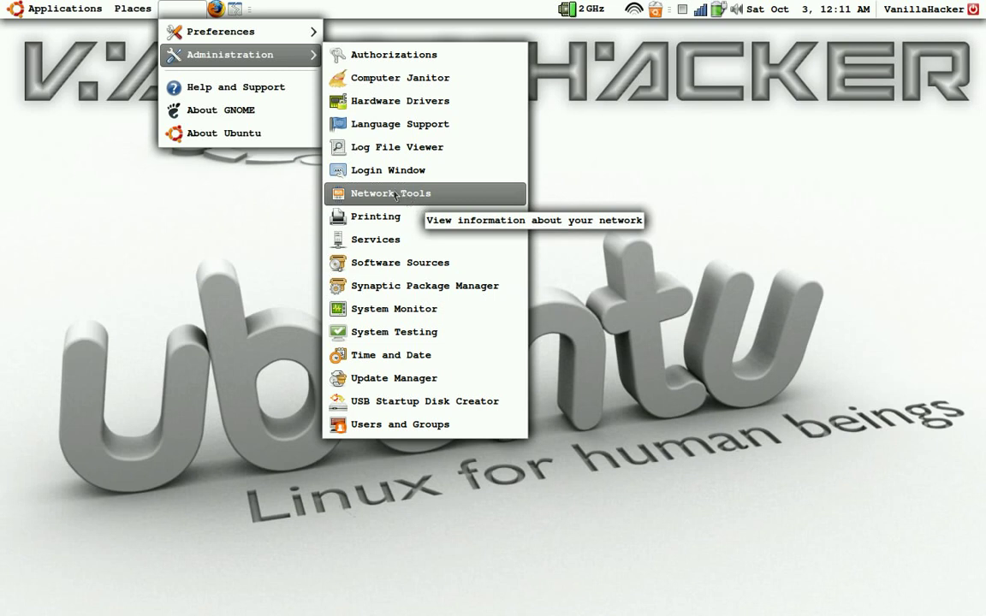
click(369, 192)
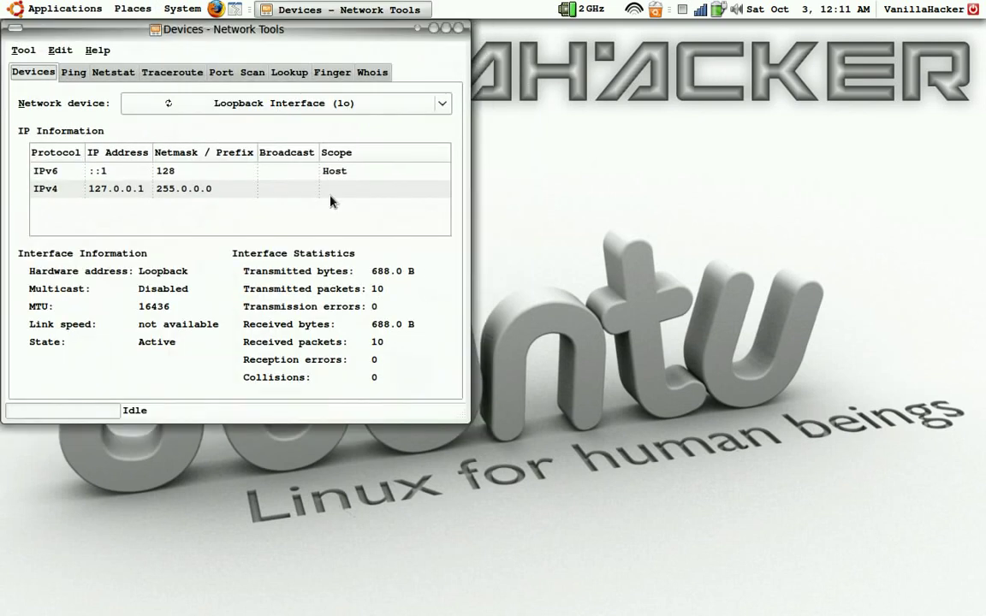
click(71, 75)
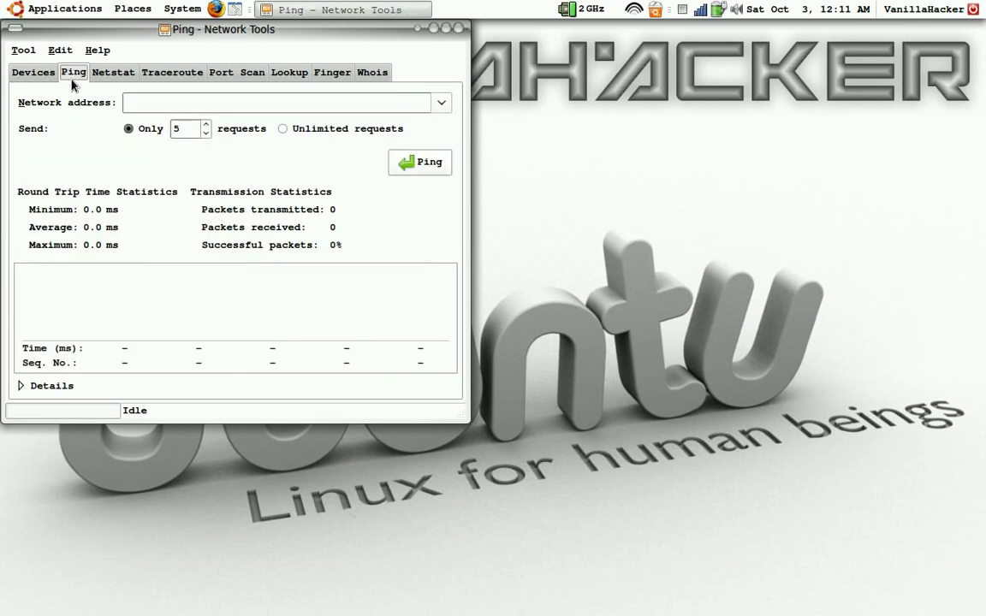
click(422, 166)
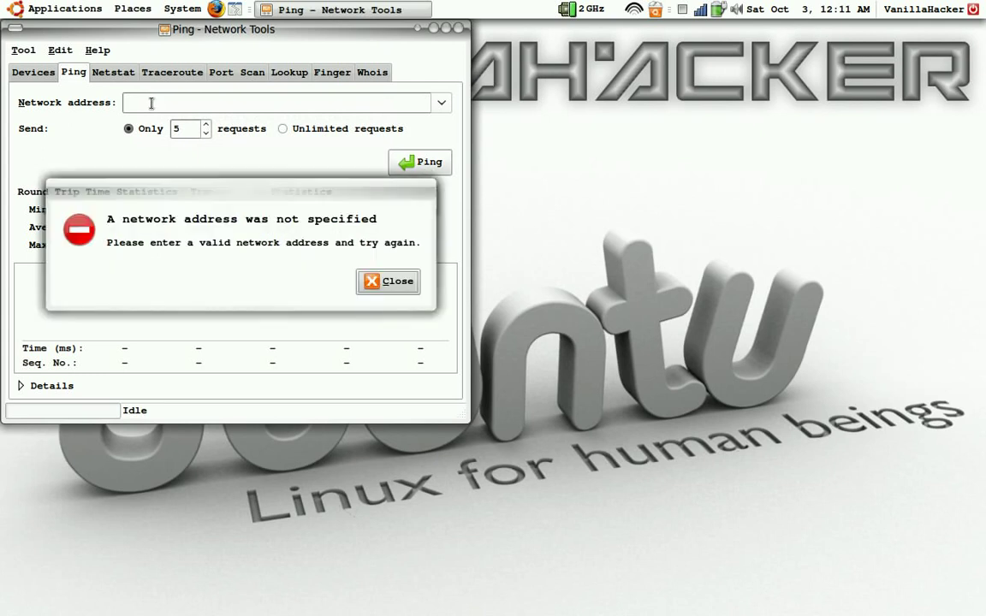
click(389, 281)
click(177, 104)
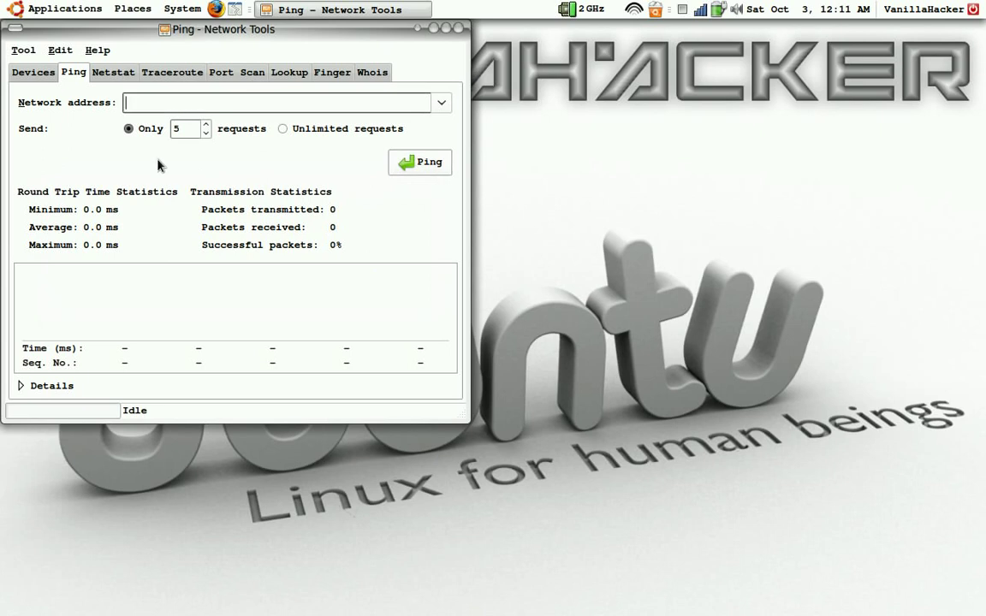
text(www.google.com)
click(404, 161)
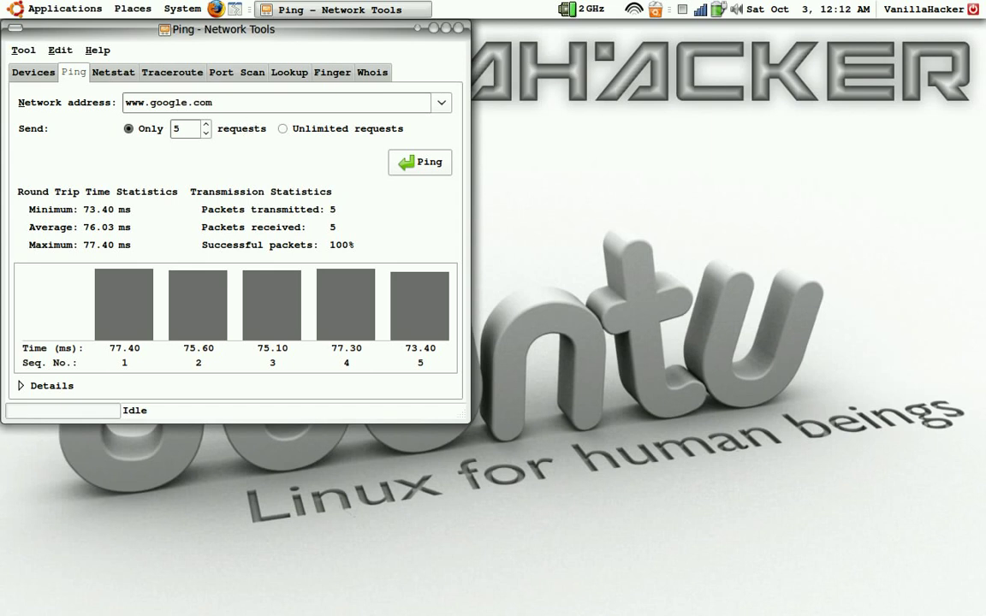
Step through the Netstat, Traceroute, Port Scan, Lookup and Finger tools to reach Whois
click(103, 77)
click(167, 75)
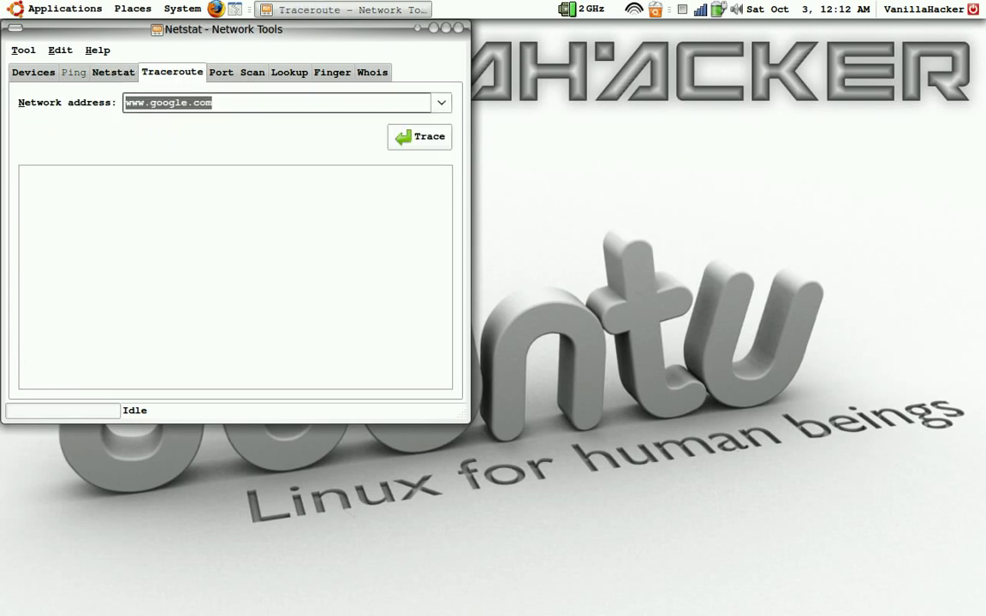
click(224, 77)
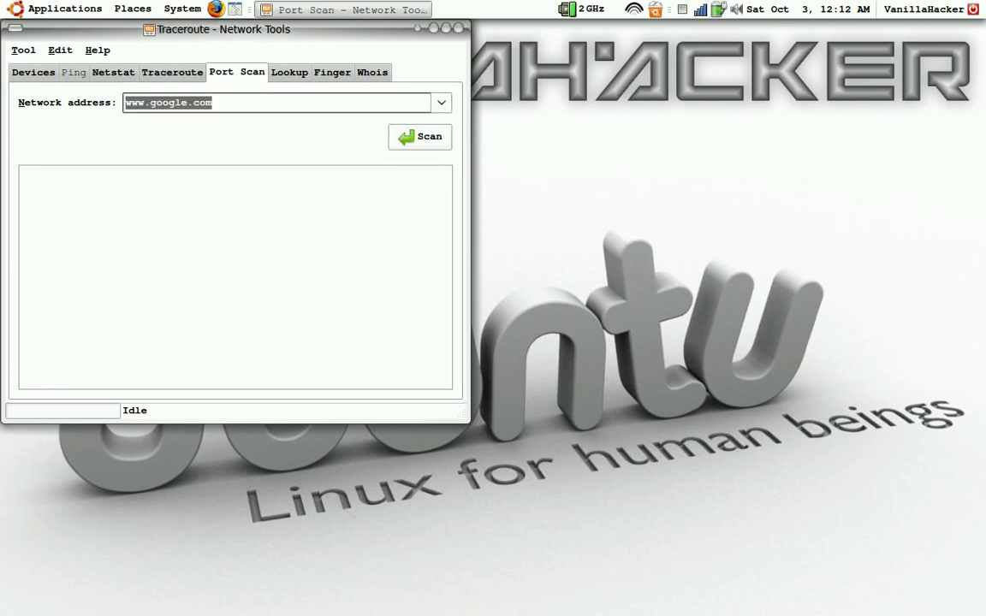
click(289, 74)
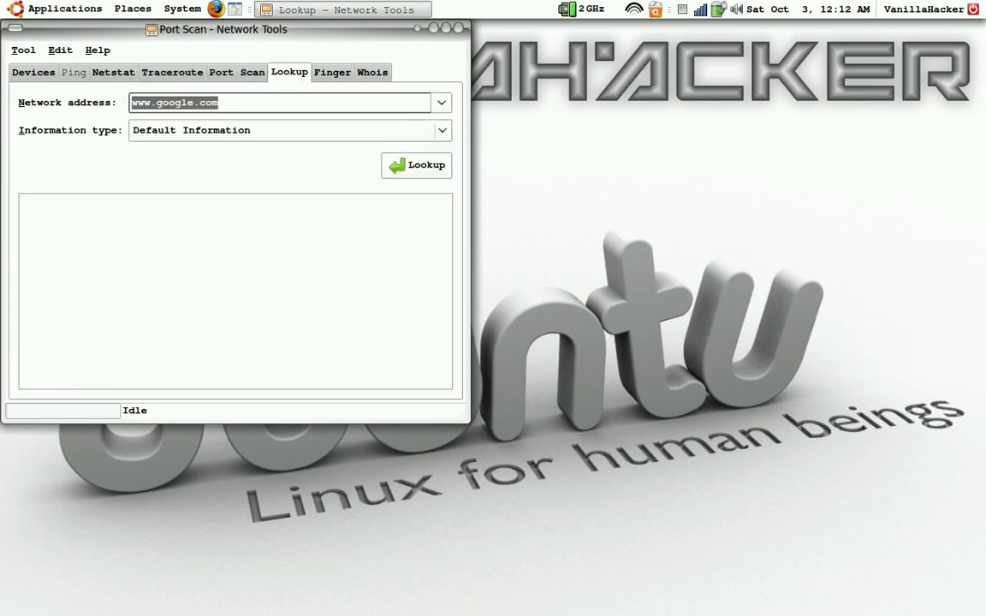
click(330, 73)
click(373, 74)
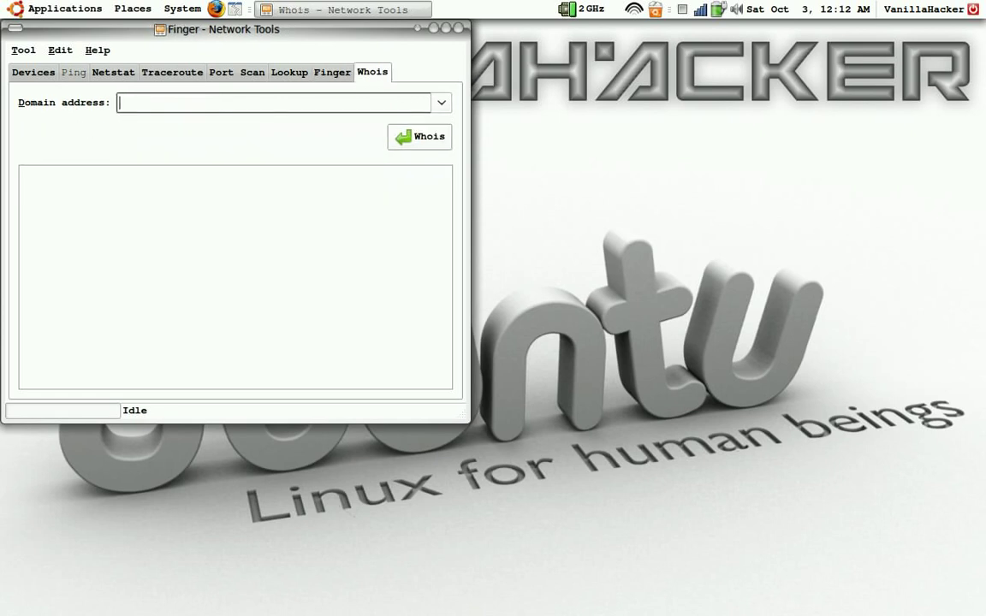